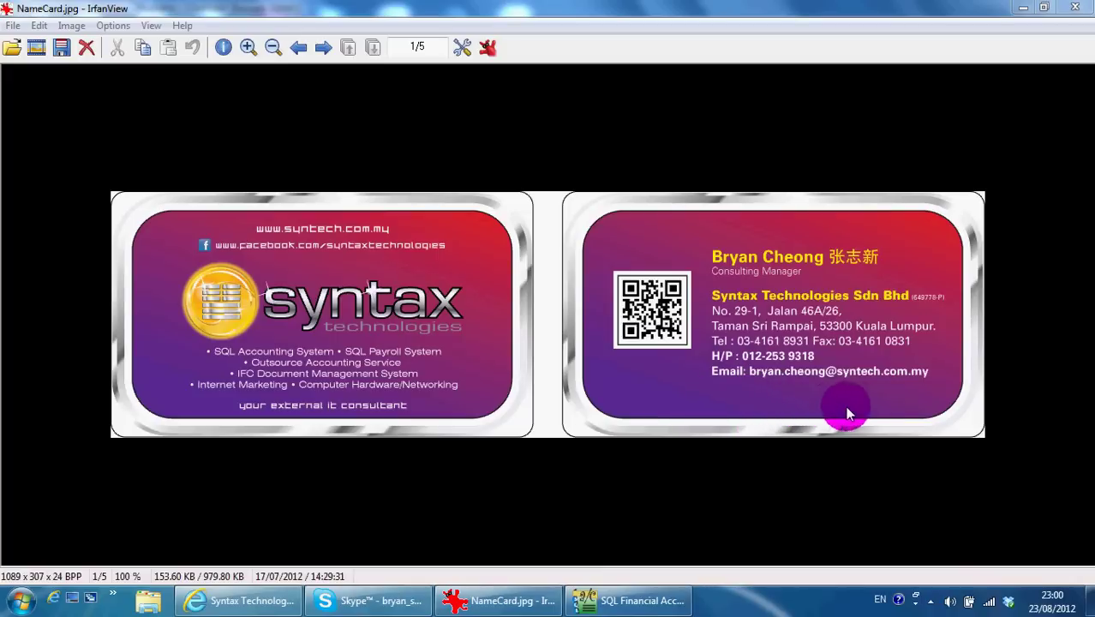
- Switch from the name-card image in IrfanView to the Syntax Technologies Facebook page
left_click(245, 599)
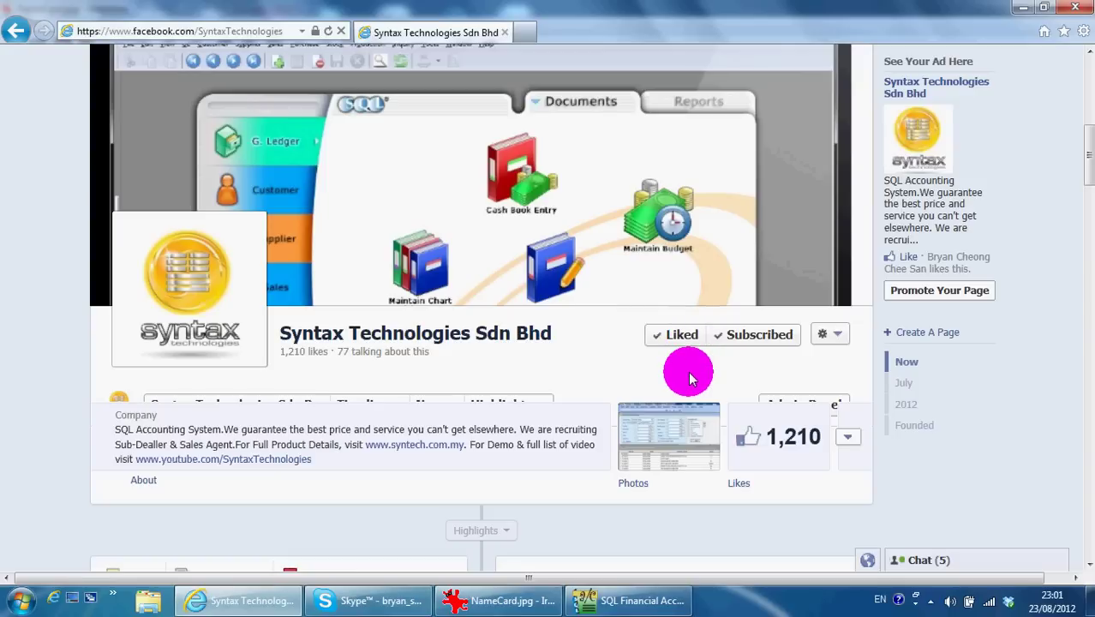
- Scroll down the Facebook page, then bring up SQL Financial Accounting's Sales documents
scroll(688, 371, "down", 3)
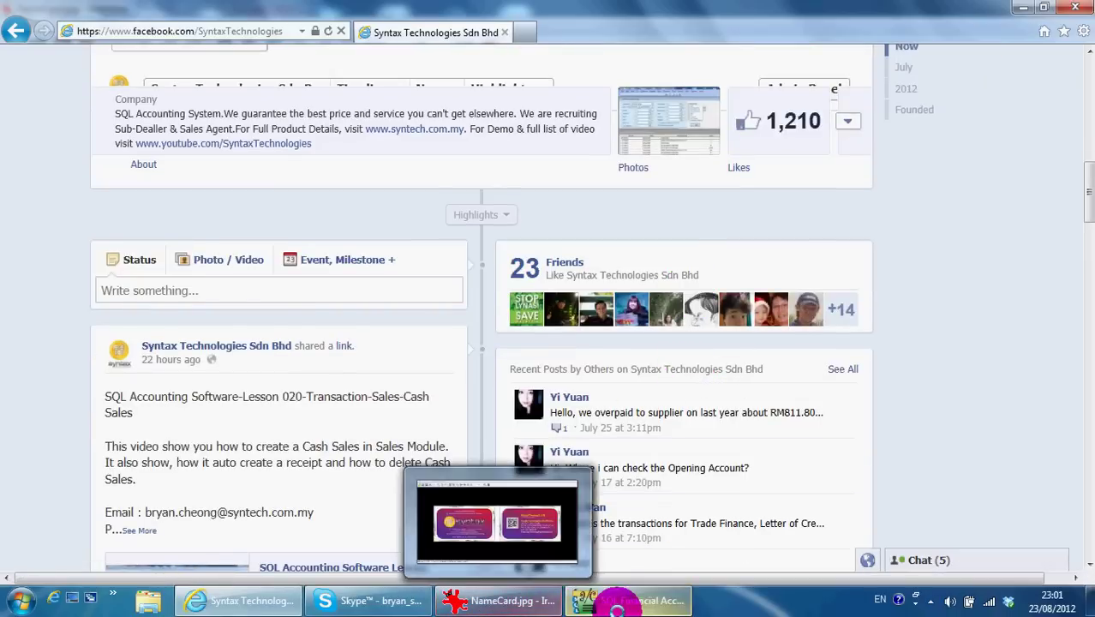
left_click(623, 599)
left_click(267, 353)
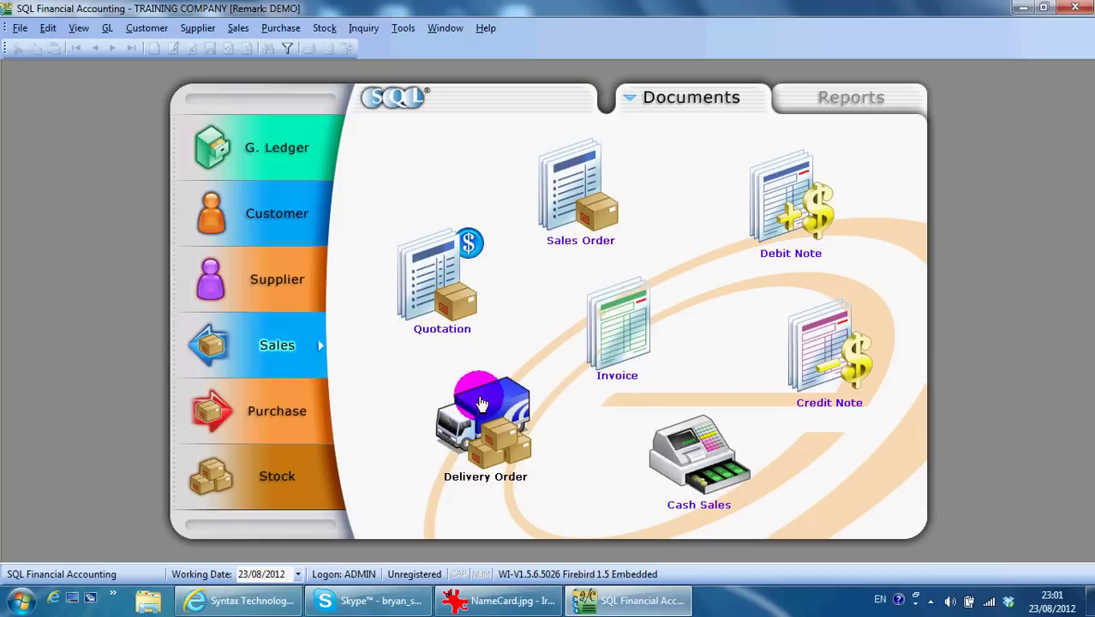
- Open the Customer Invoice Entry list and reposition its window to uncover the document icons
left_click(261, 214)
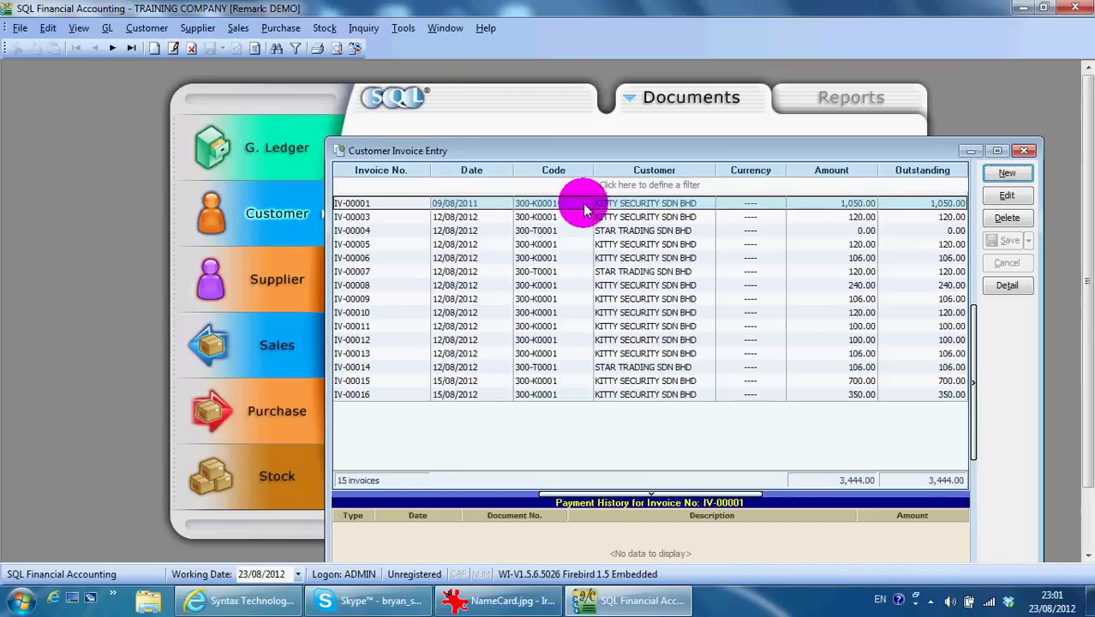
left_click_drag(587, 152, 625, 126)
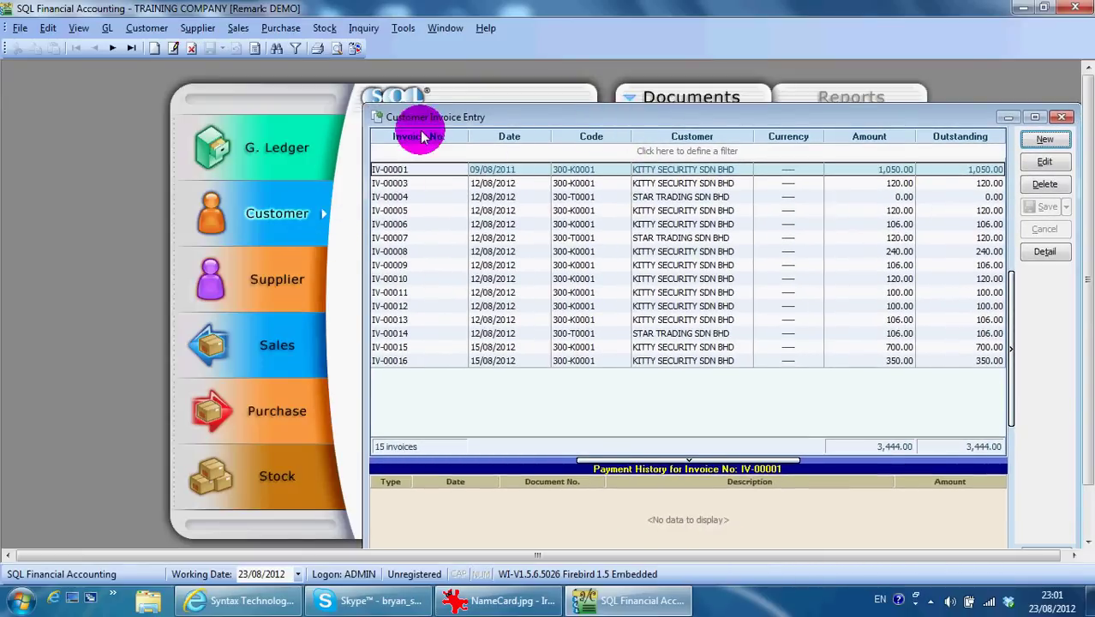
left_click_drag(453, 113, 557, 364)
left_click(405, 315)
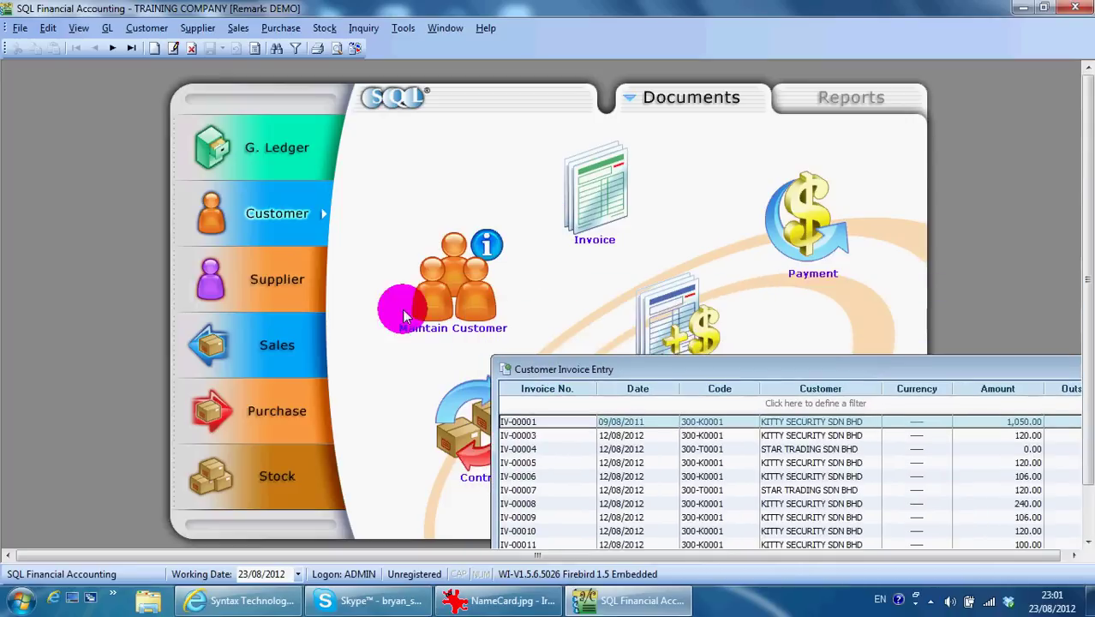
left_click(296, 339)
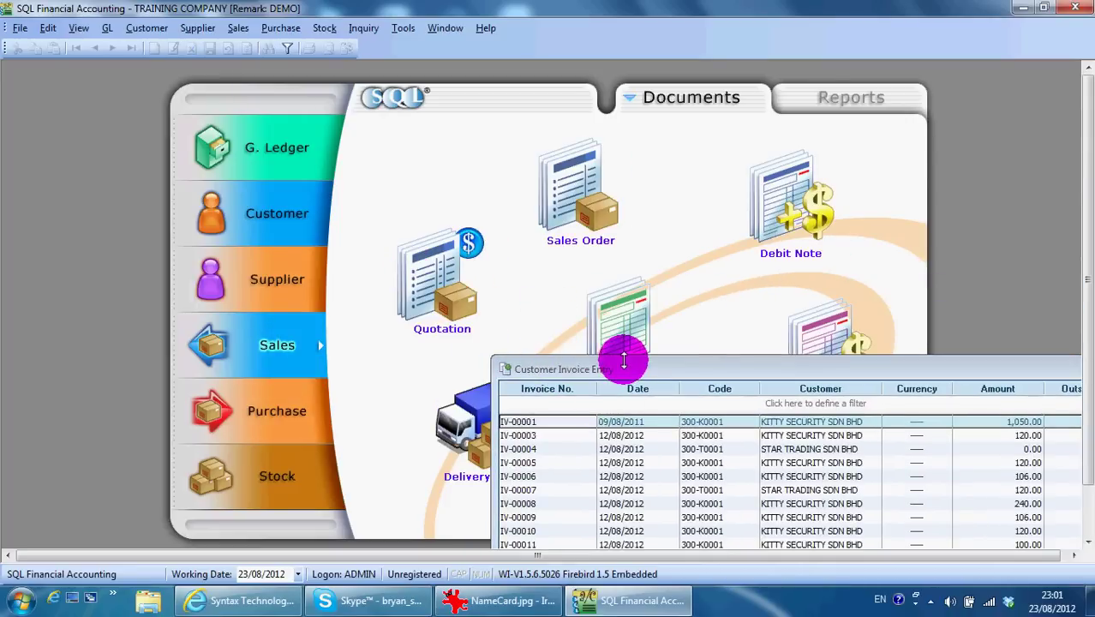
left_click_drag(616, 365, 641, 413)
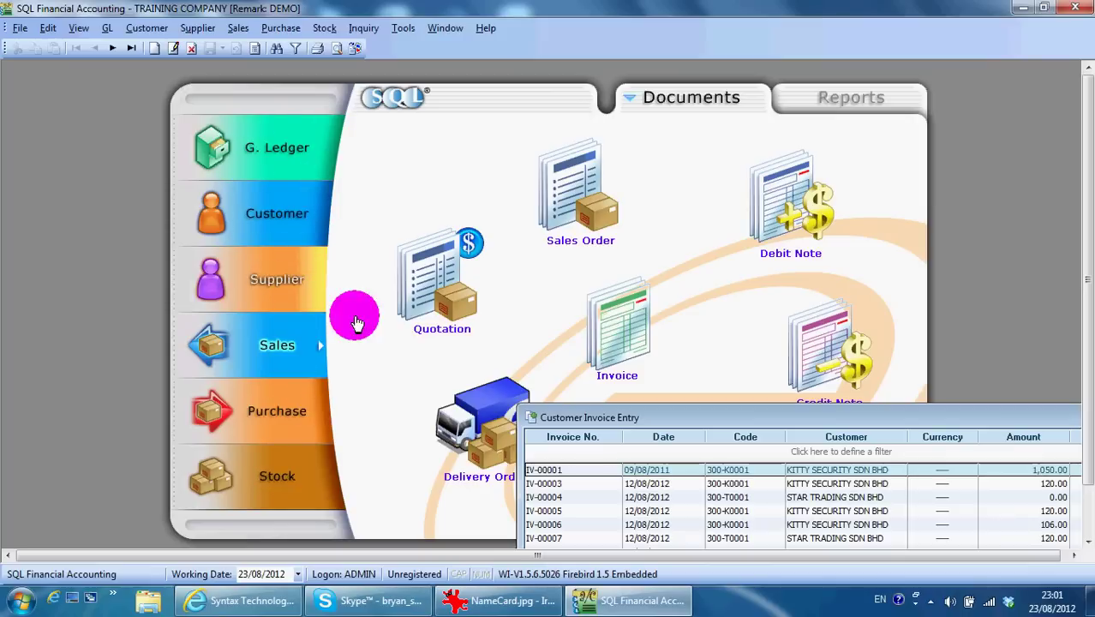
- Return to the Customer documents and move the invoice list window further up
left_click(262, 347)
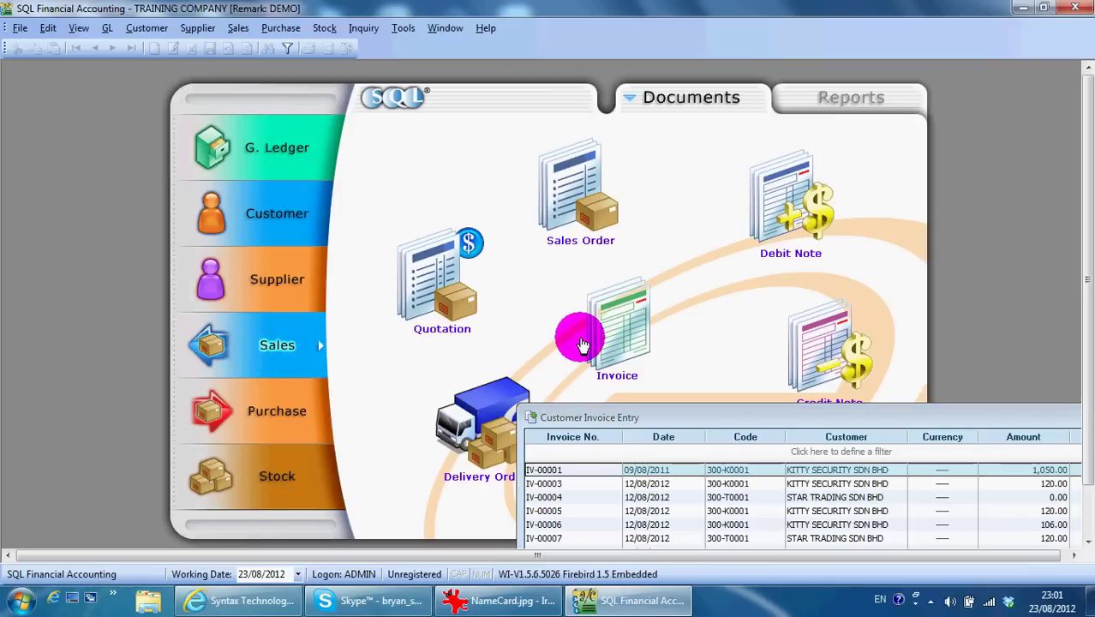
left_click(300, 179)
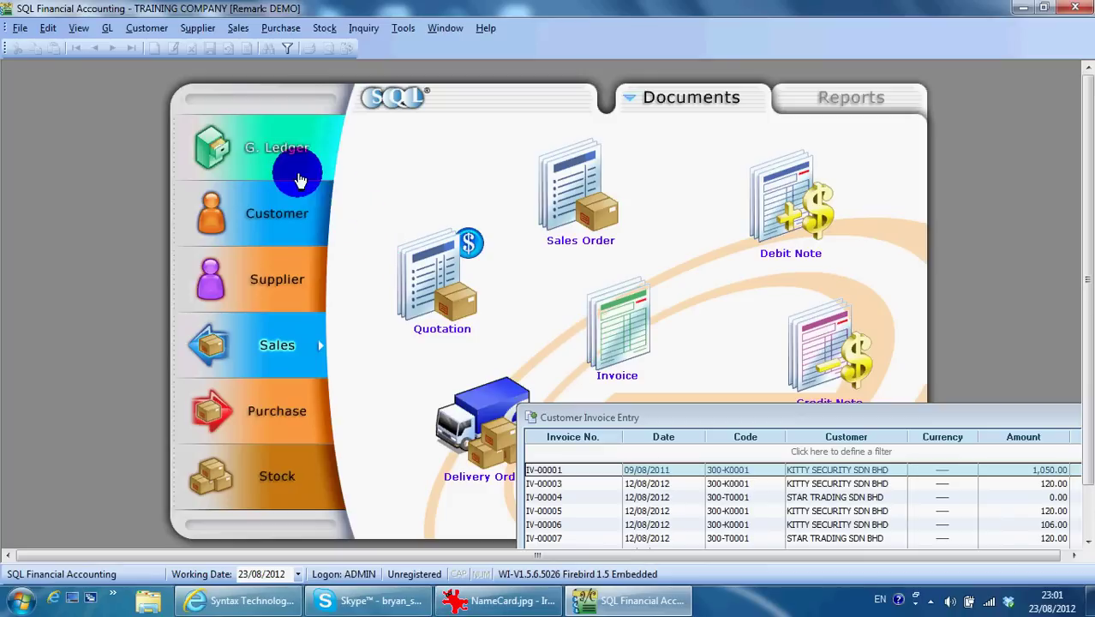
left_click(281, 215)
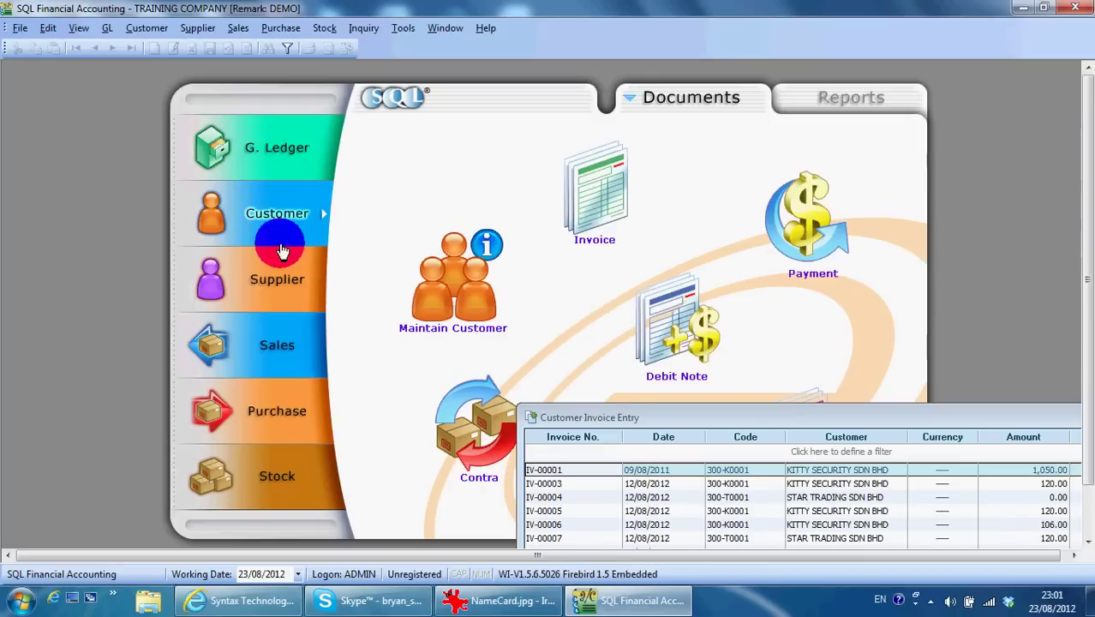
left_click(681, 419)
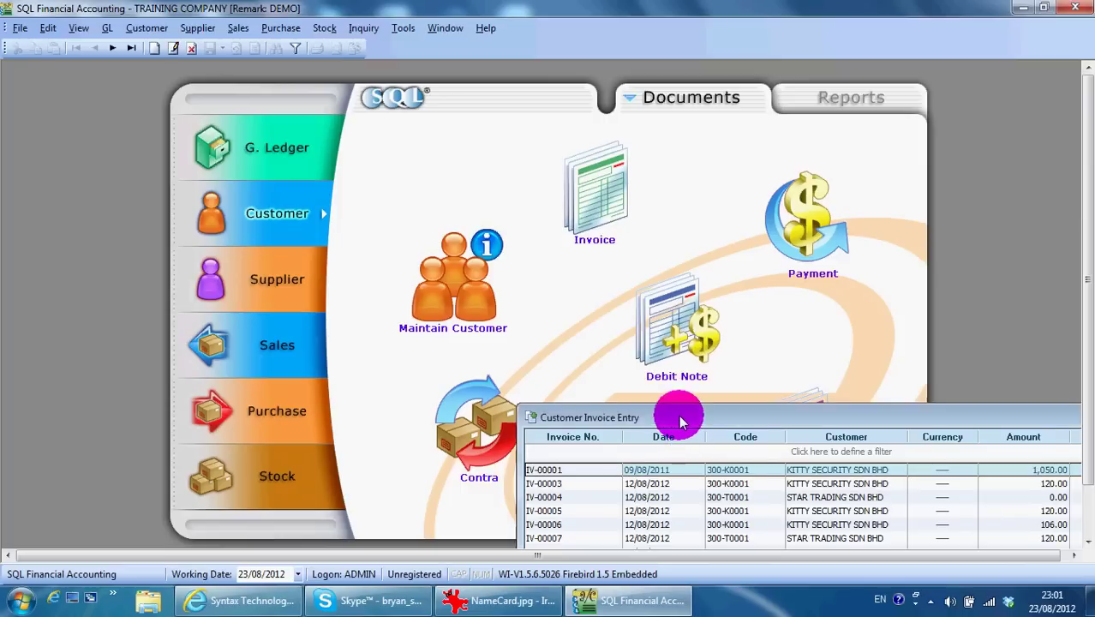
left_click_drag(681, 419, 542, 340)
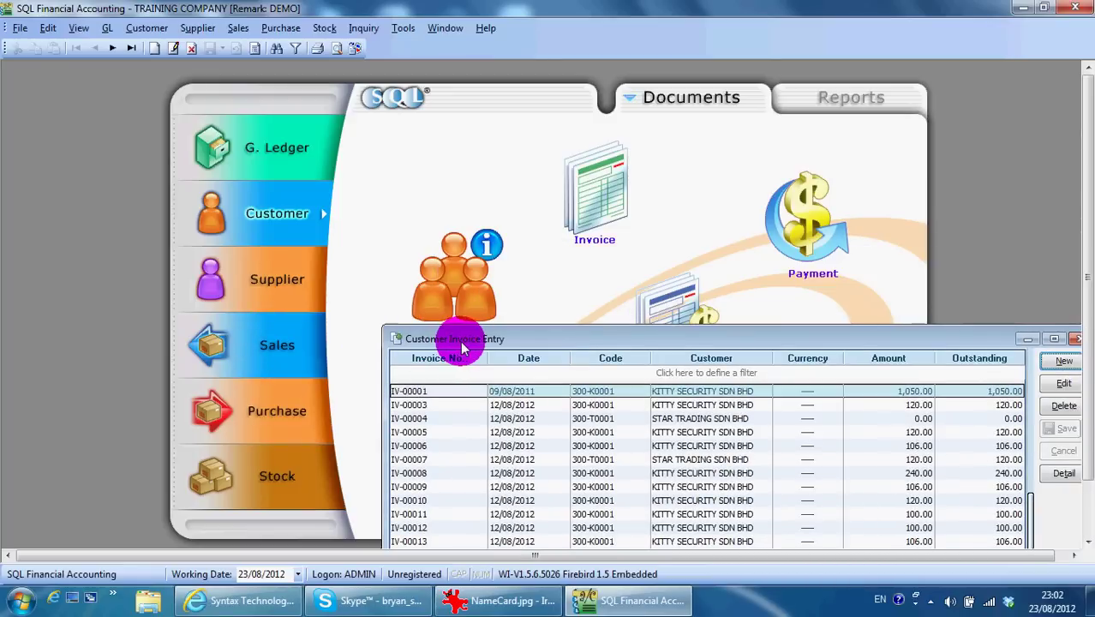
- Create a new invoice for customer KITTY SECURITY SDN BHD with one blank detail line
left_click_drag(604, 348, 533, 106)
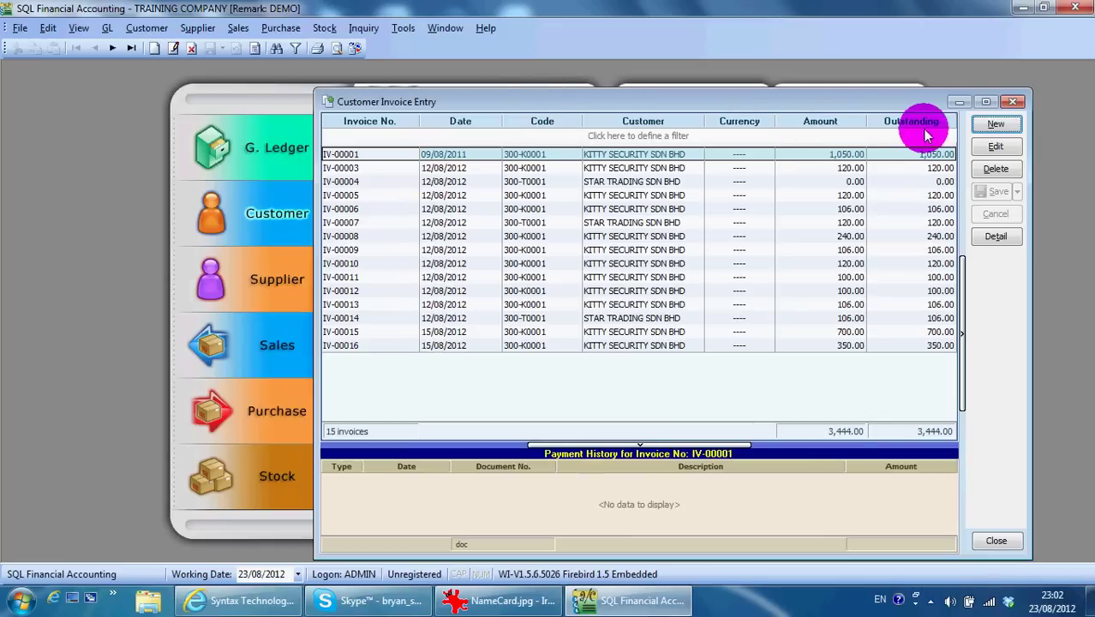
left_click(992, 129)
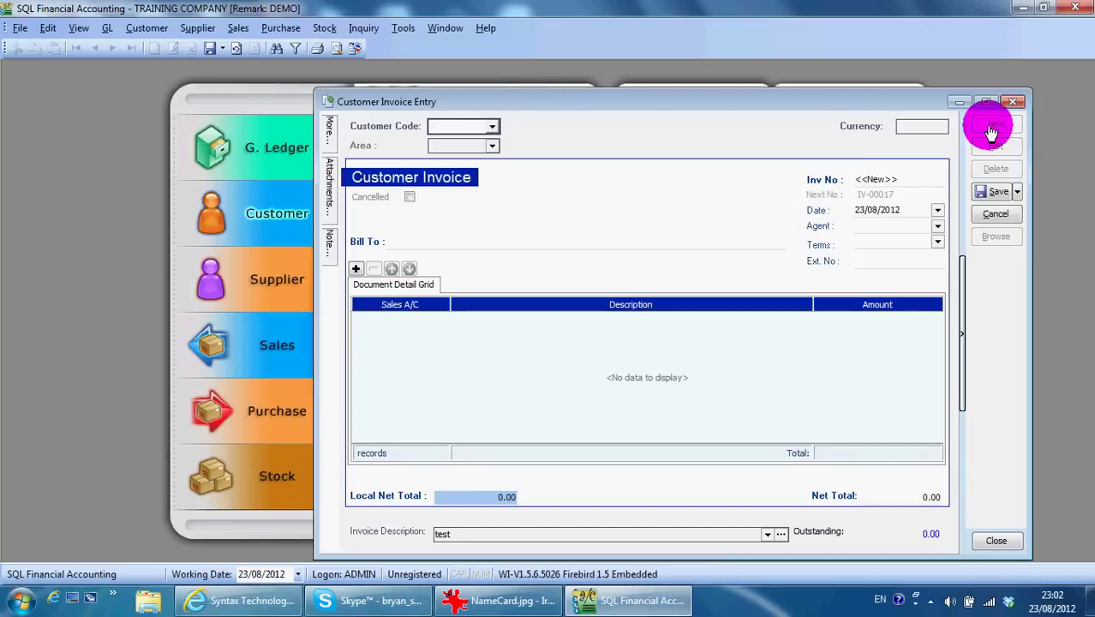
type("ki")
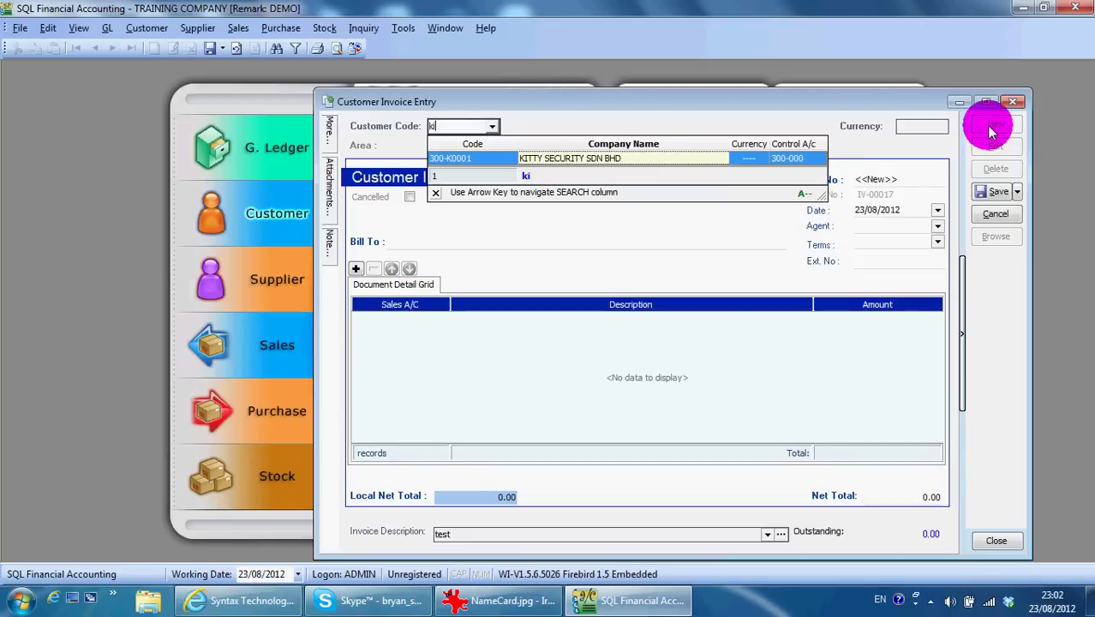
left_click(616, 159)
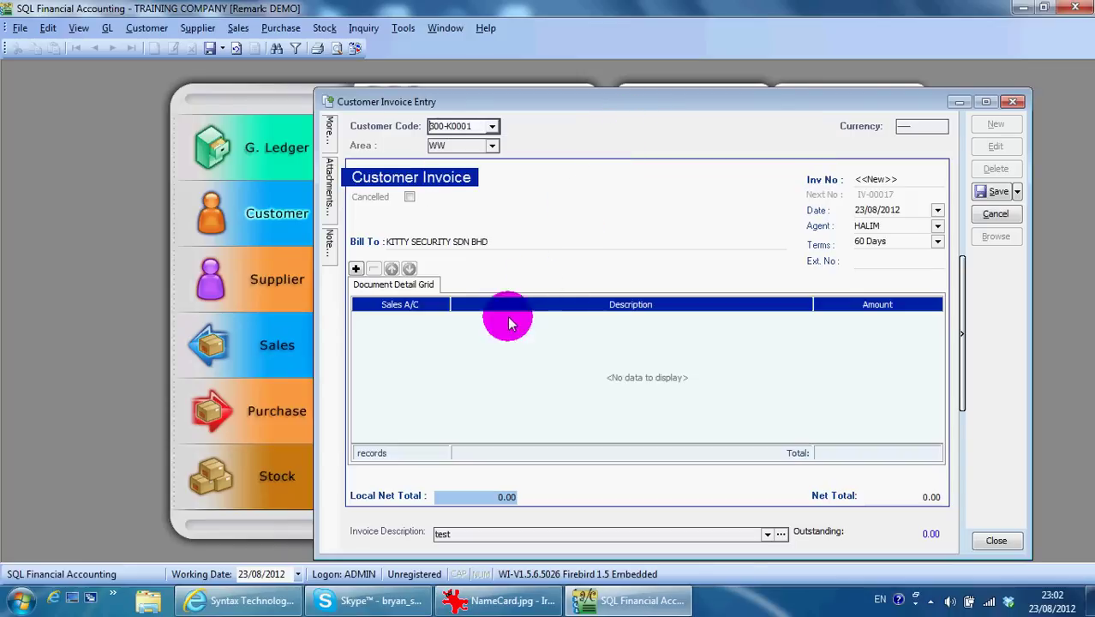
left_click(425, 326)
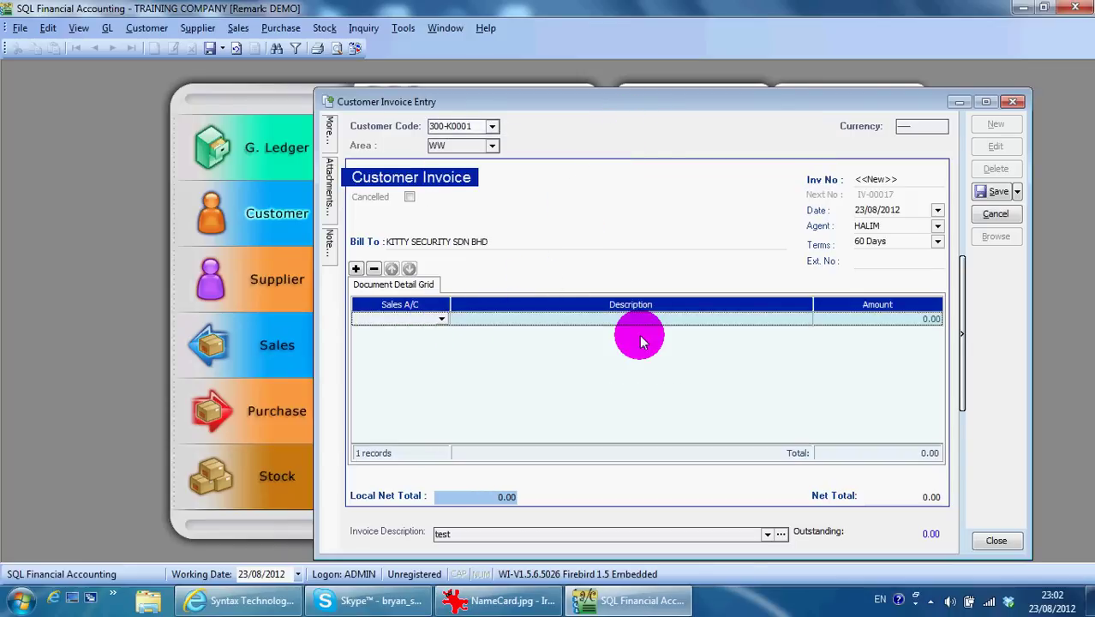
- Add a 913-000 SALES COMMISSION line of 200.00 and save the invoice as IV-00017
type("Sa")
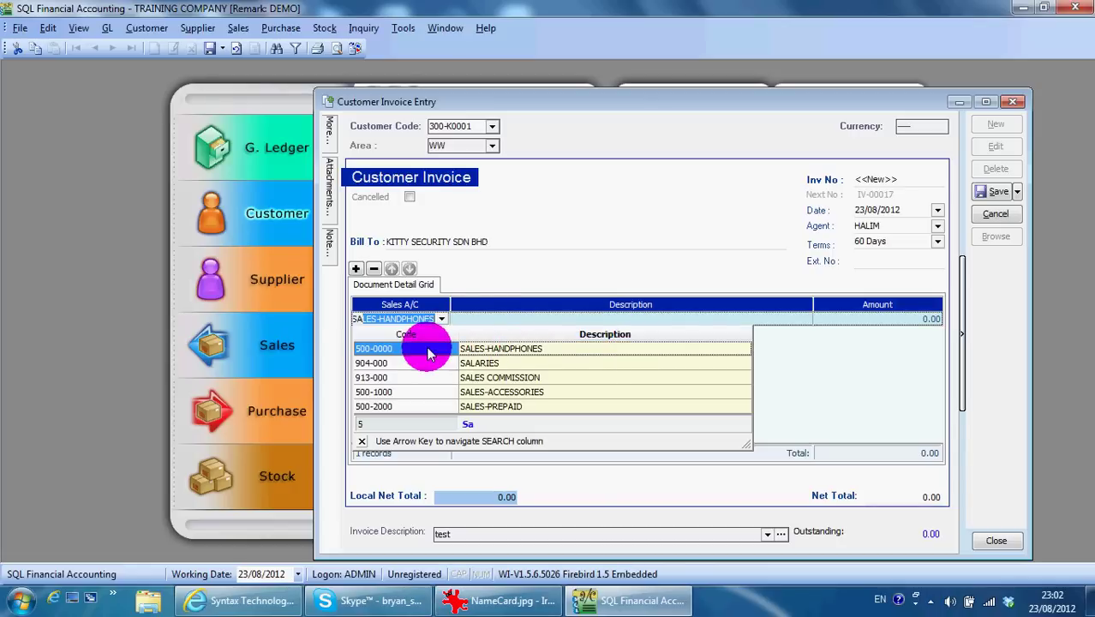
left_click(592, 377)
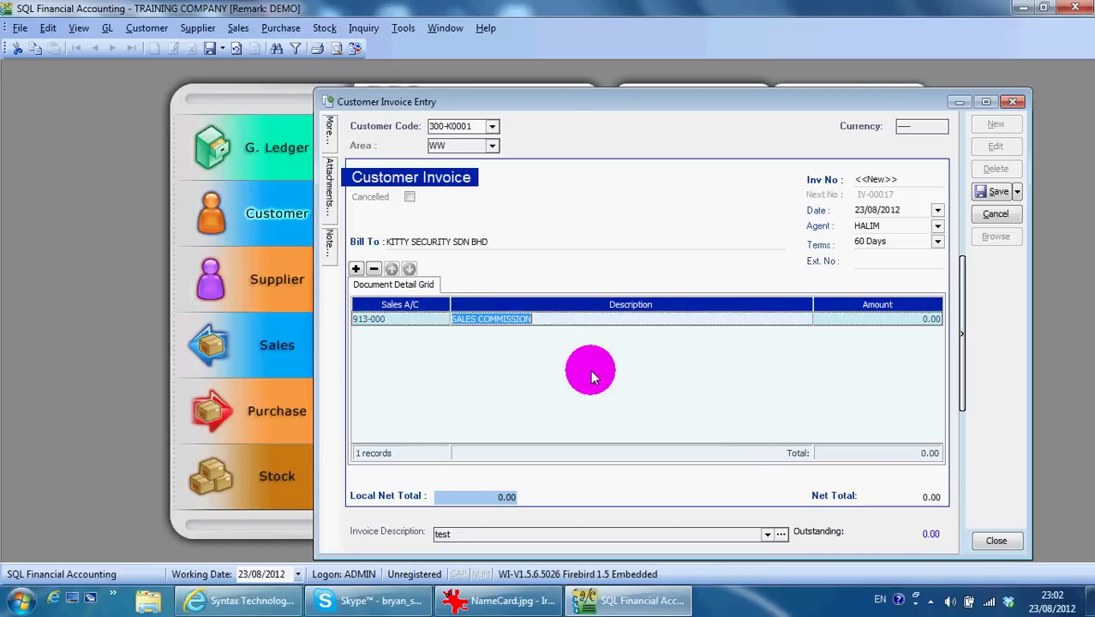
left_click(876, 322)
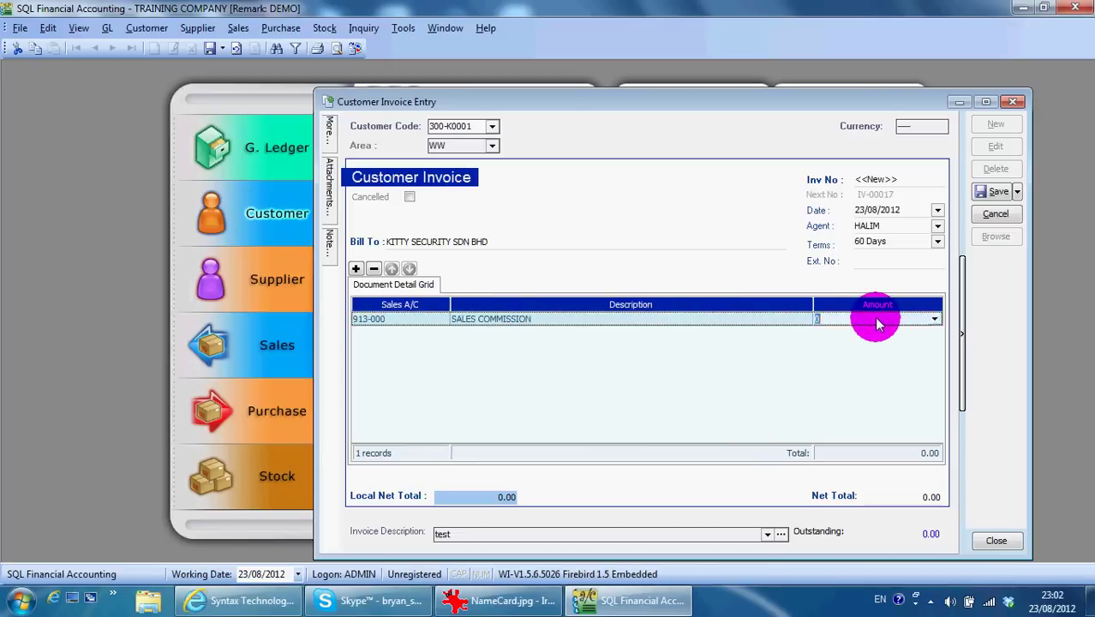
type("200")
key("Return")
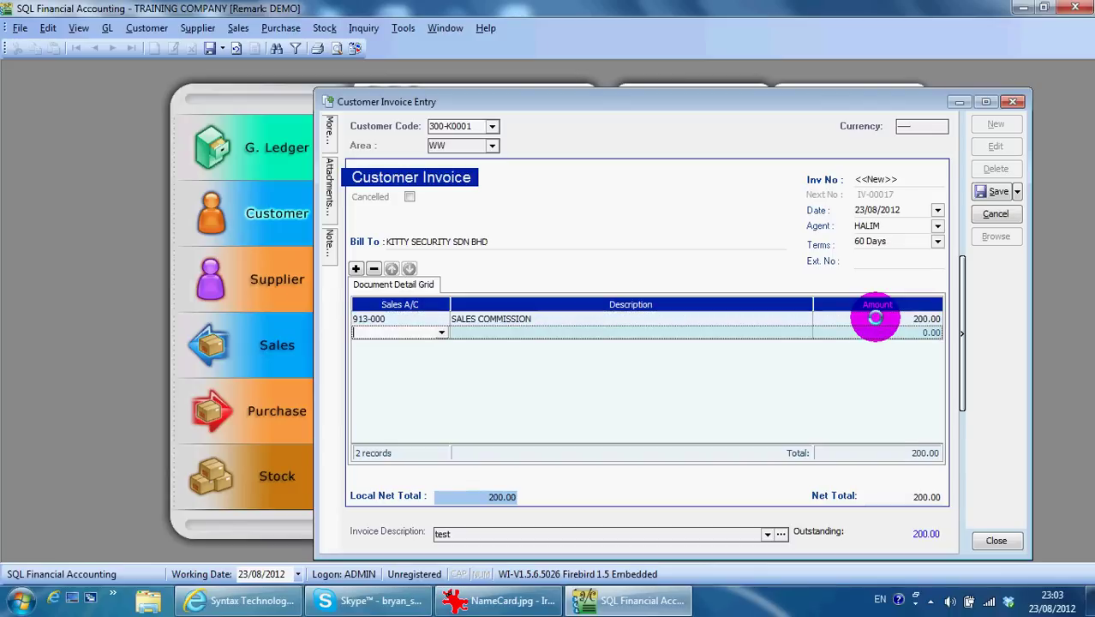
left_click(987, 192)
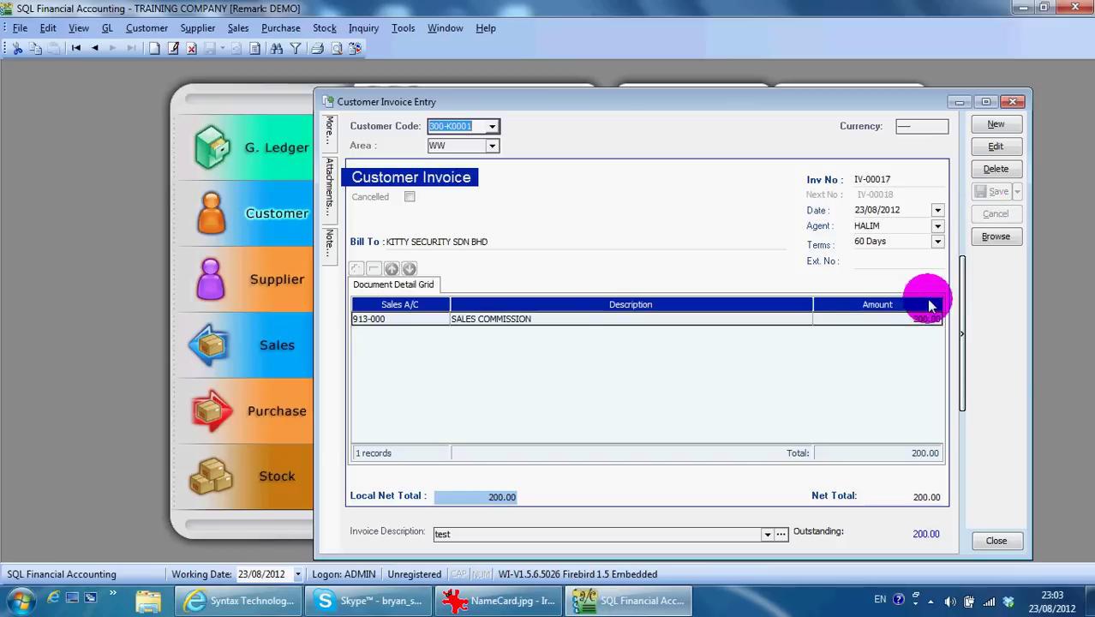
- Edit IV-00017 and change its date year from 2012 to 2008, giving 23/08/2008
left_click(924, 321)
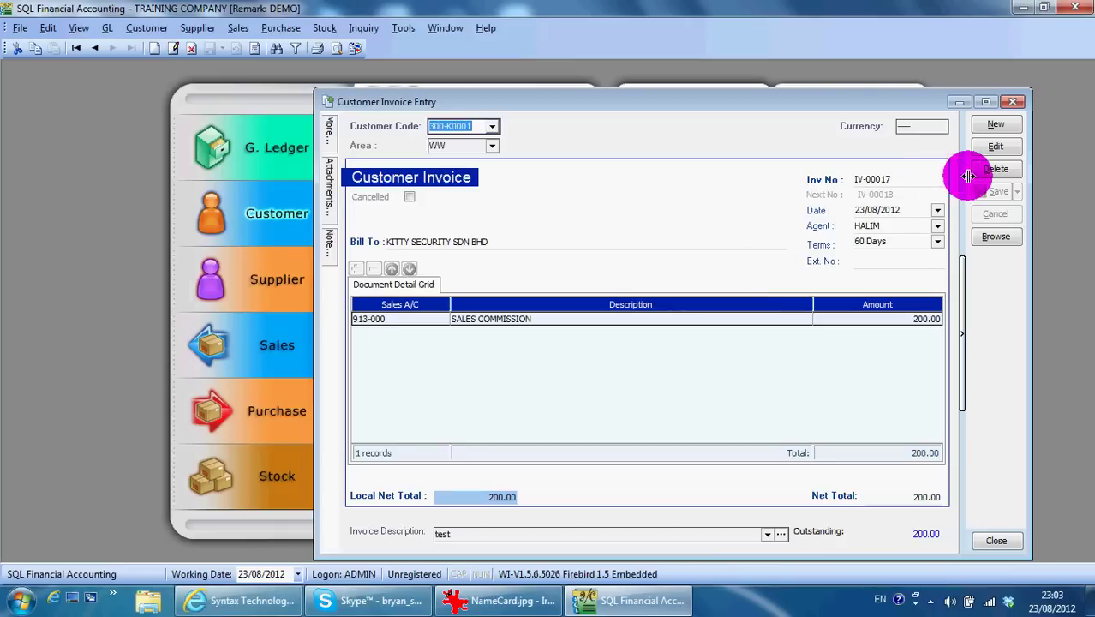
left_click(994, 146)
left_click(904, 210)
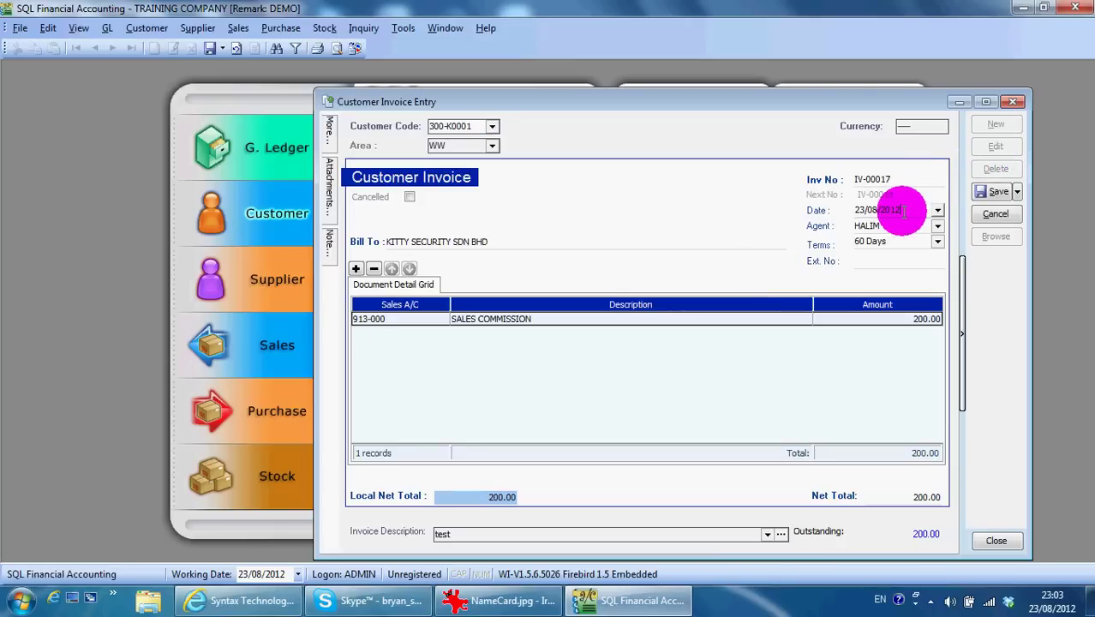
double_click(904, 210)
left_click(904, 209)
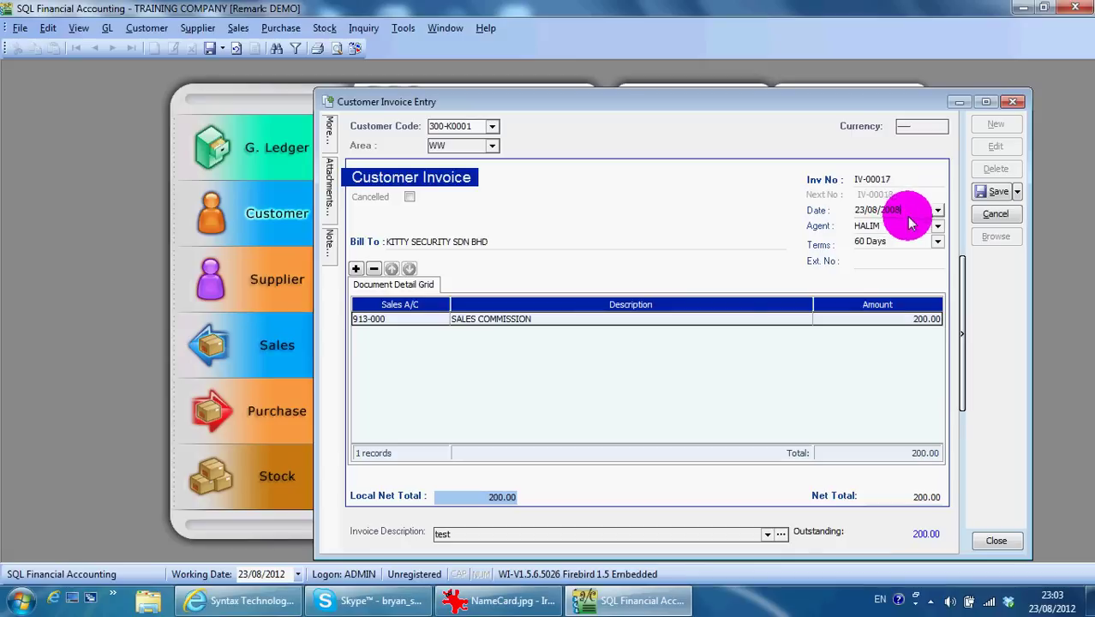
key("Tab")
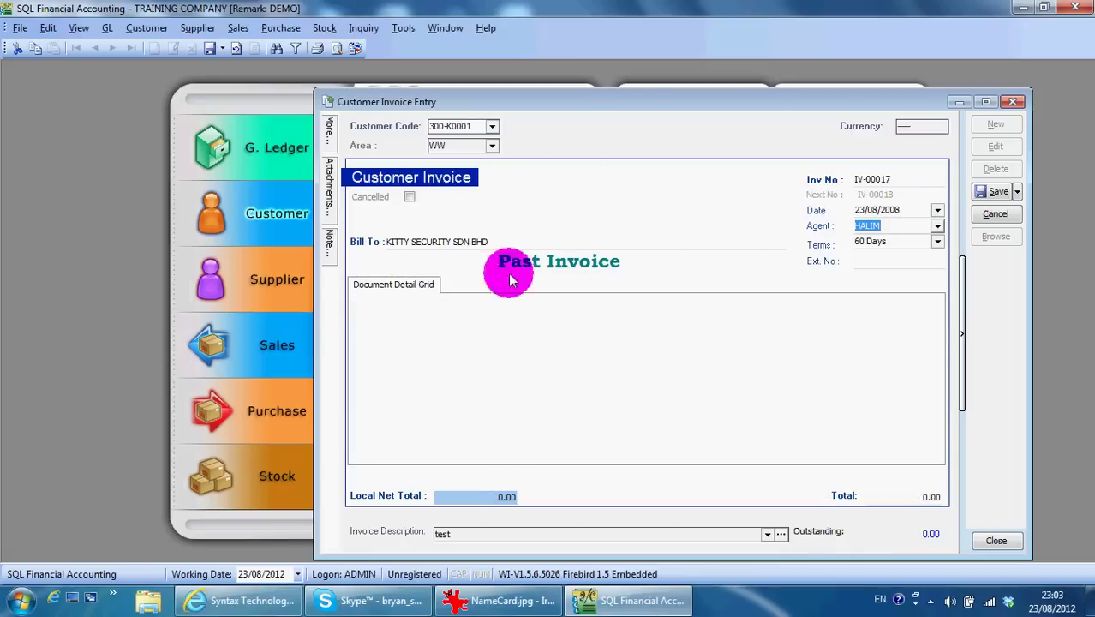
- Review the Trade Debtors accounts under Current Assets in Maintain Opening Balance, then close it
left_click(888, 497)
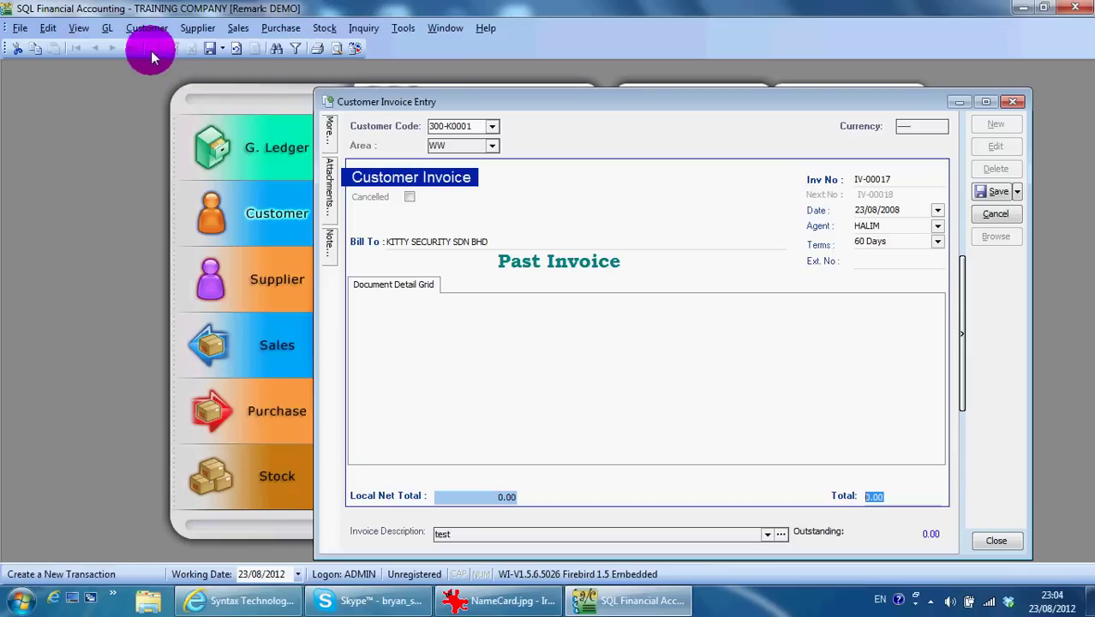
left_click(108, 28)
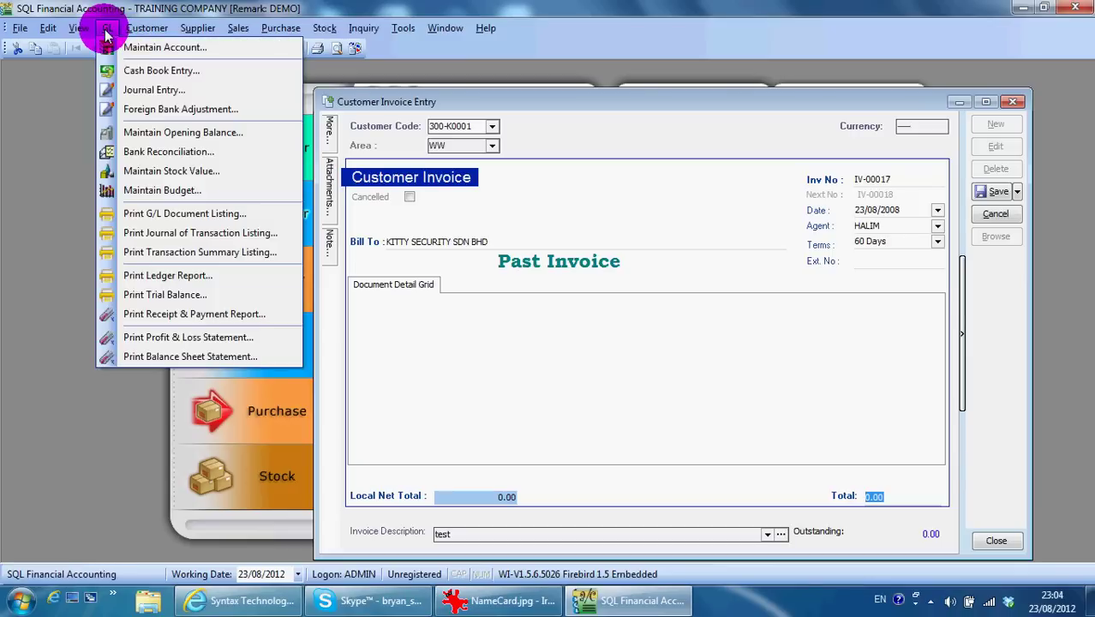
left_click(183, 135)
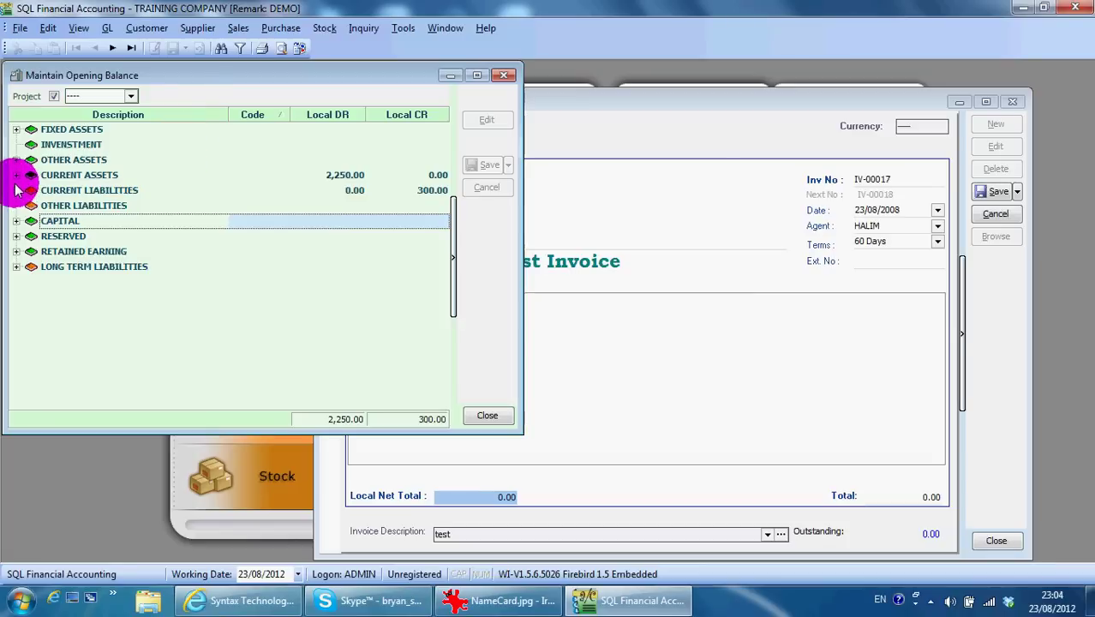
left_click(15, 175)
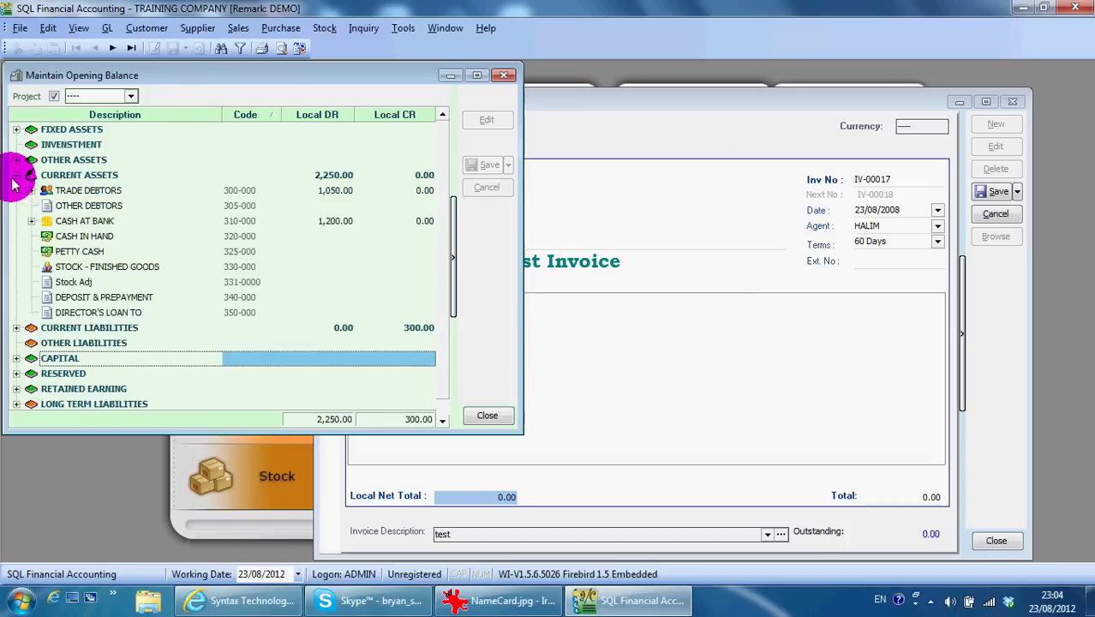
left_click(31, 190)
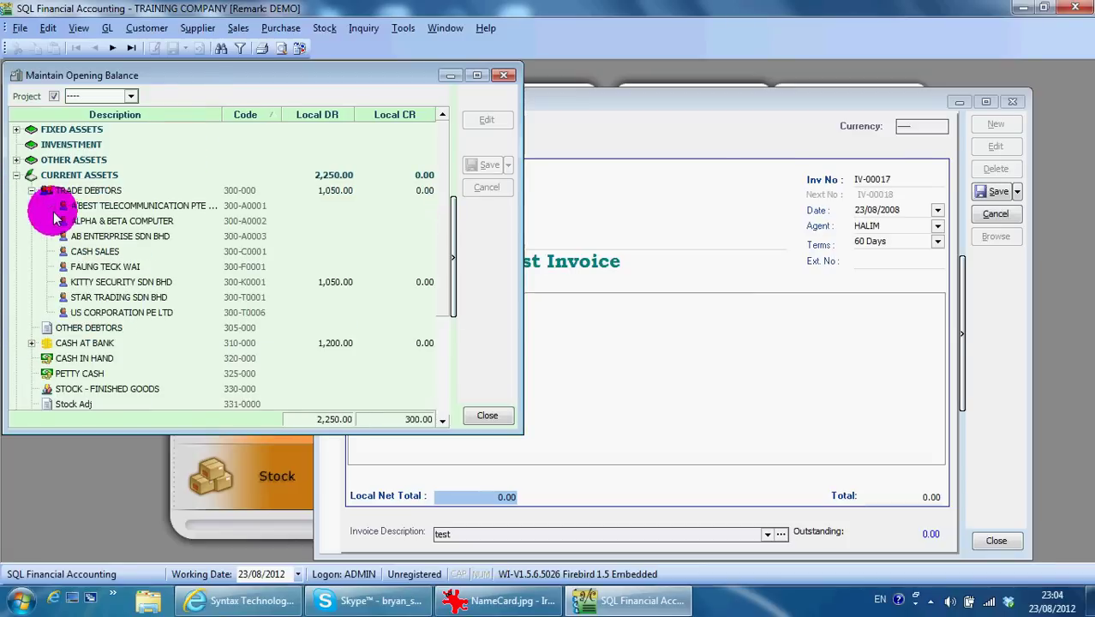
left_click(92, 206)
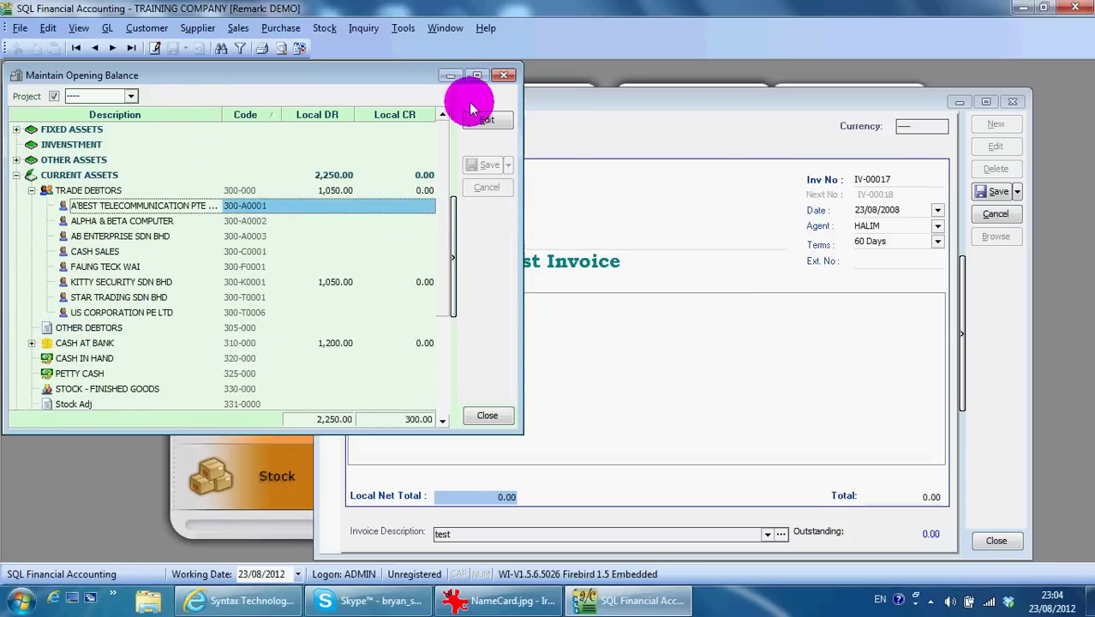
left_click(1002, 193)
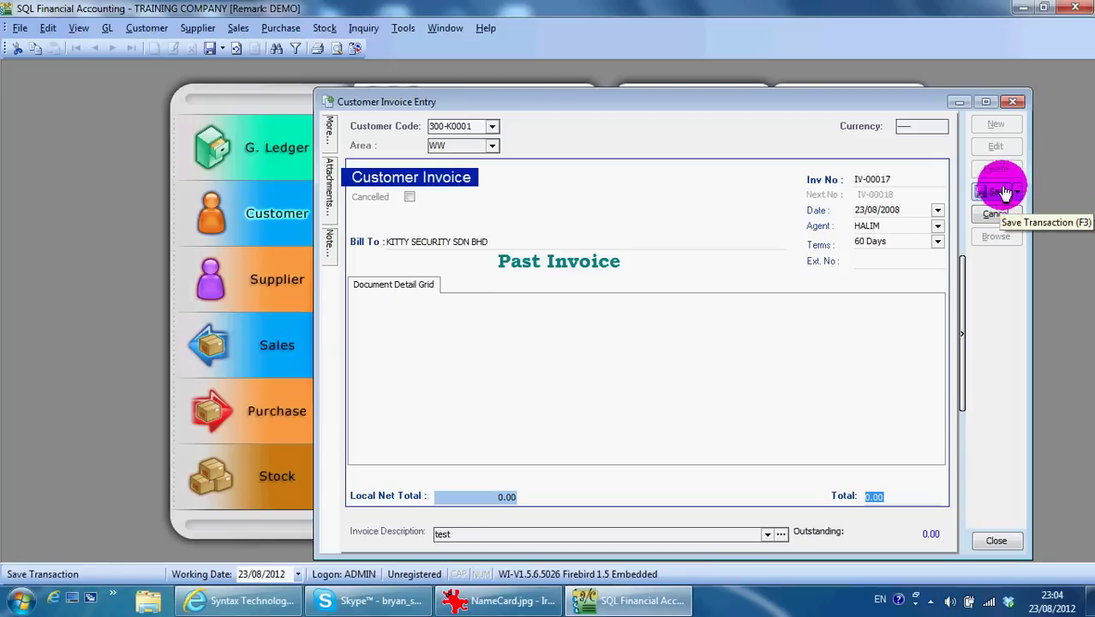
- Close the invoice window, answer the save prompt, and bring NameCard.jpg to the front
left_click(1016, 103)
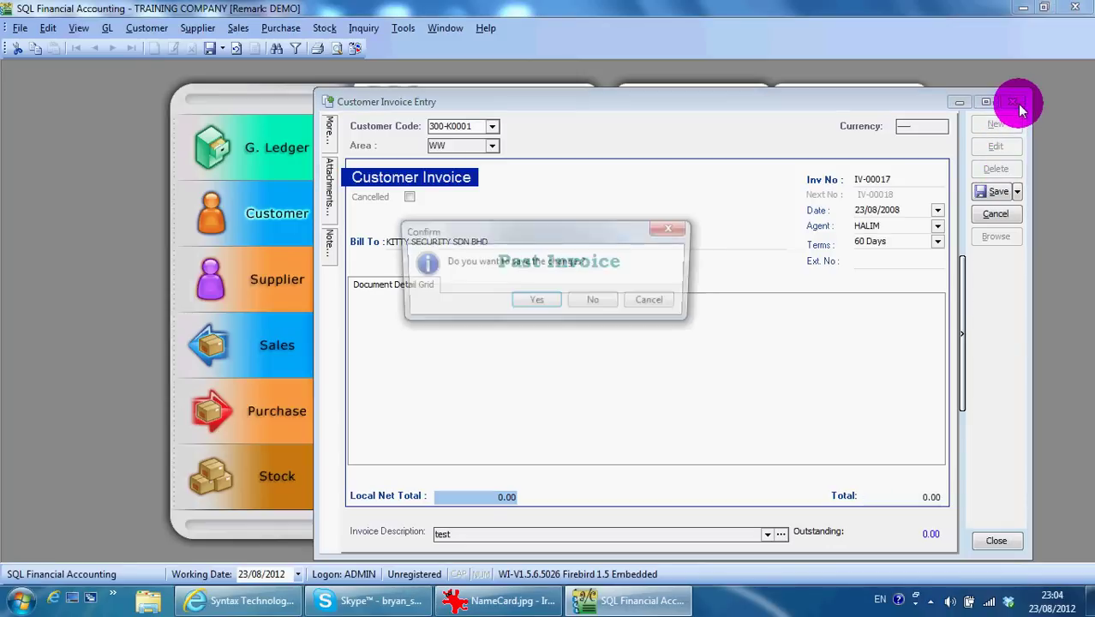
left_click(580, 301)
left_click(623, 600)
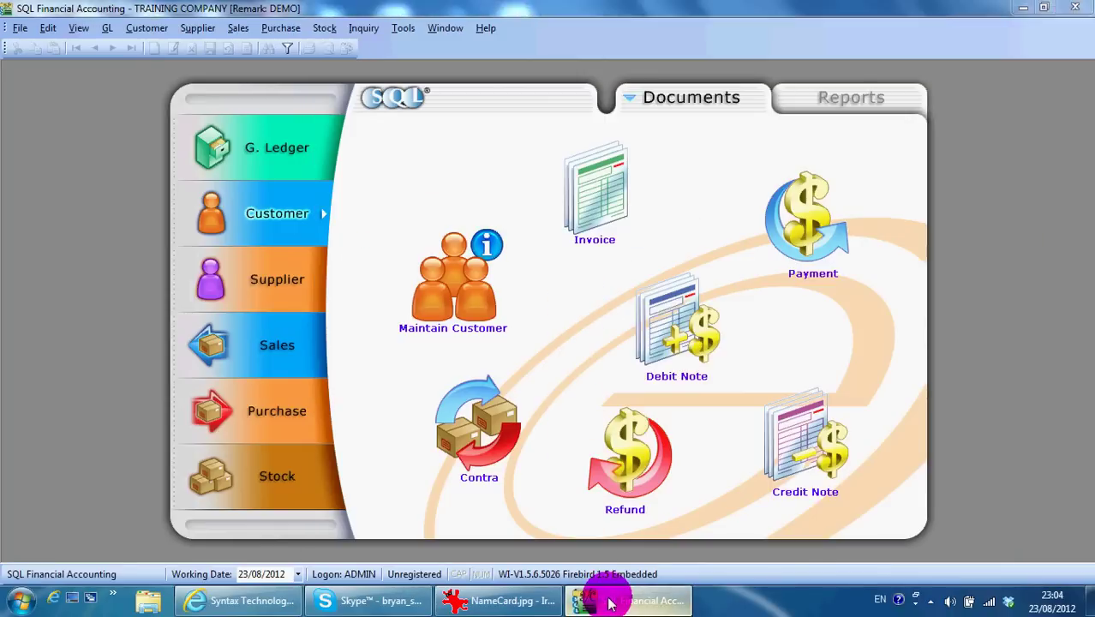
left_click(450, 602)
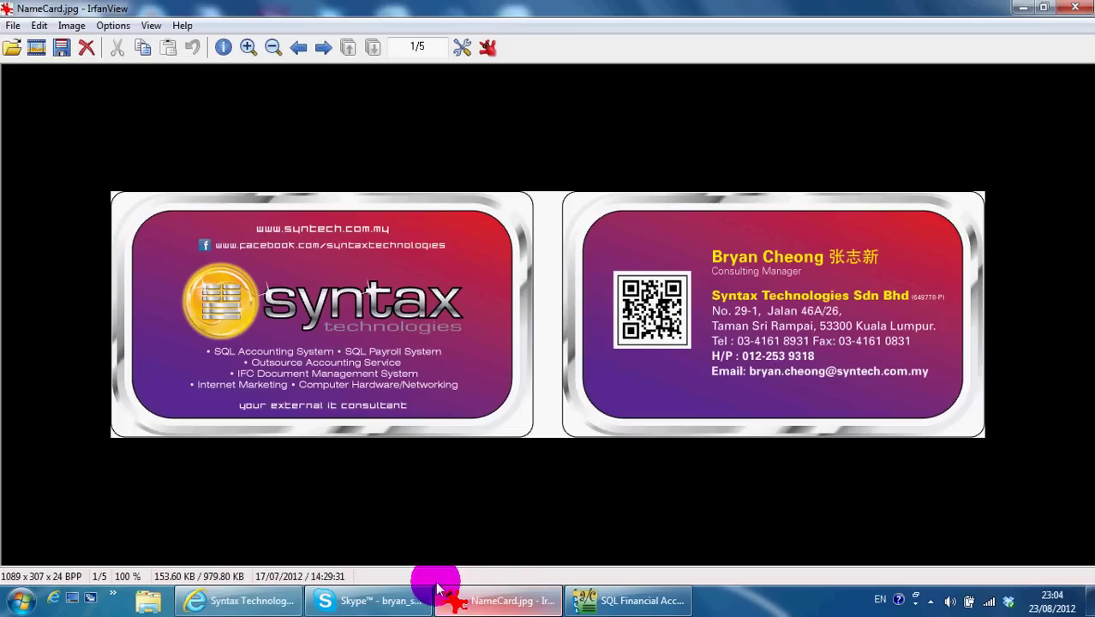